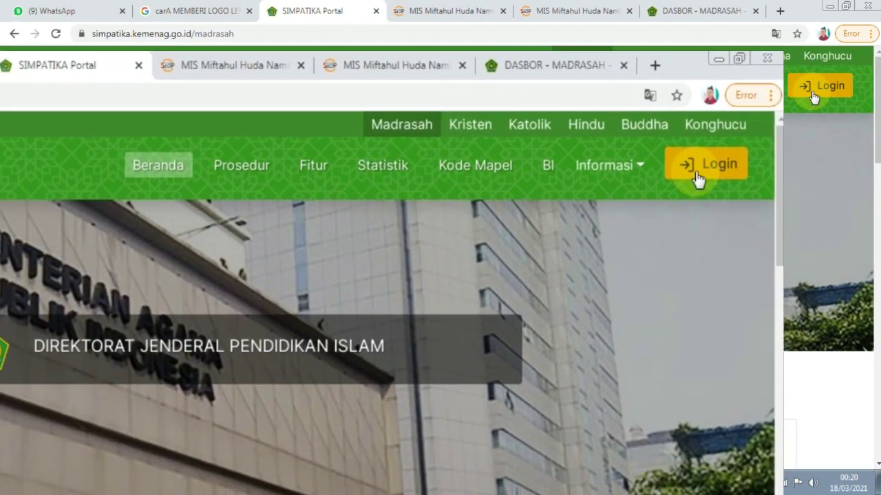
Open the Info Madrasah profile of MIS Miftahul Huda Nambuhan in SIAP and start editing its logo.
{"action": "left_click", "coordinate": [702, 169]}
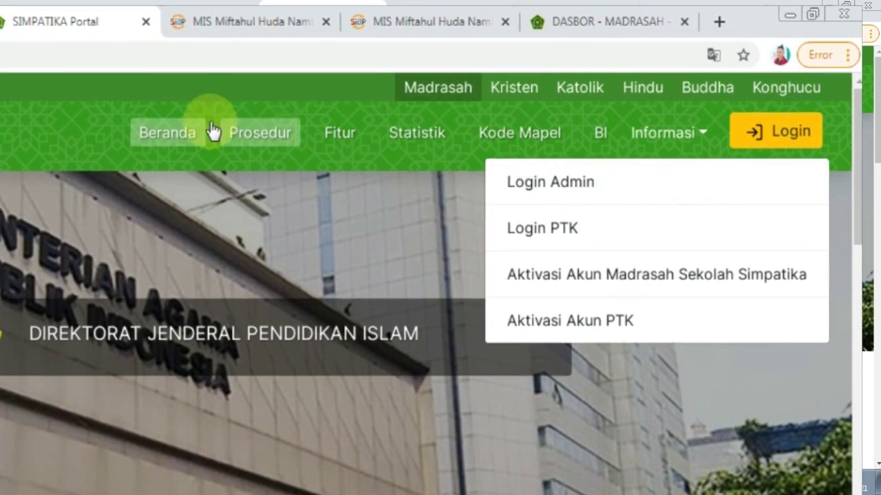
{"action": "left_click", "coordinate": [260, 21]}
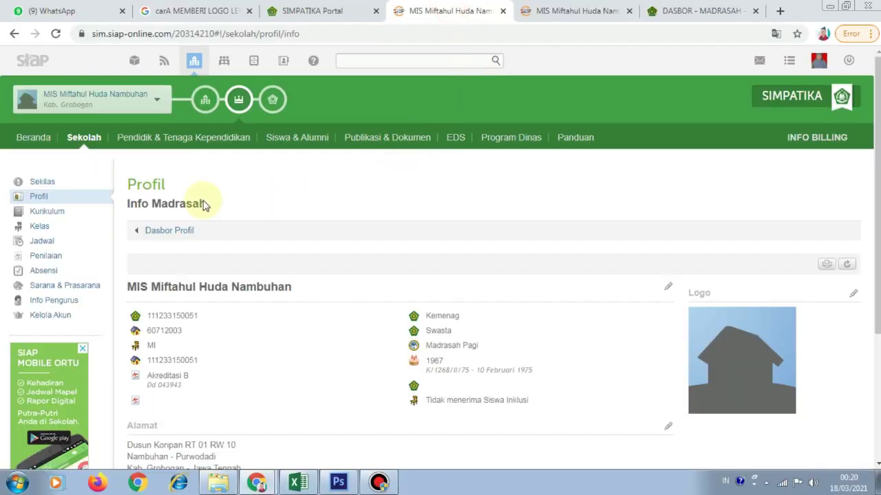
{"action": "left_click", "coordinate": [88, 200]}
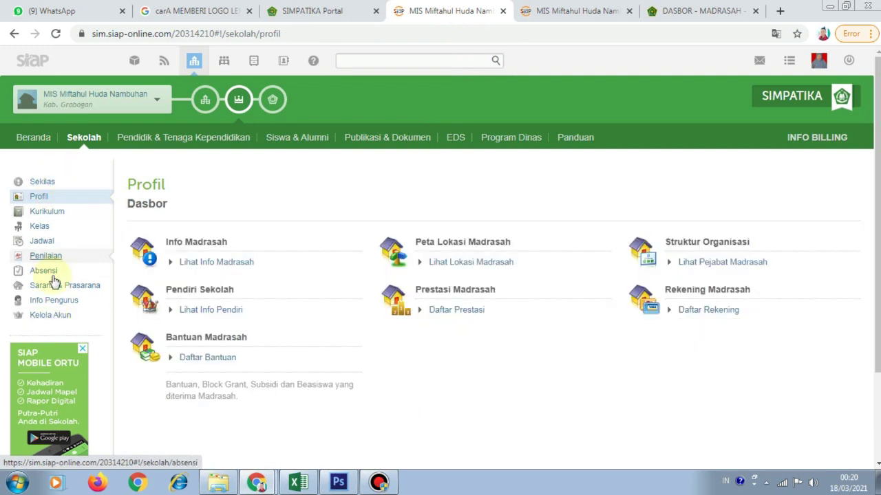
{"action": "left_click", "coordinate": [53, 194]}
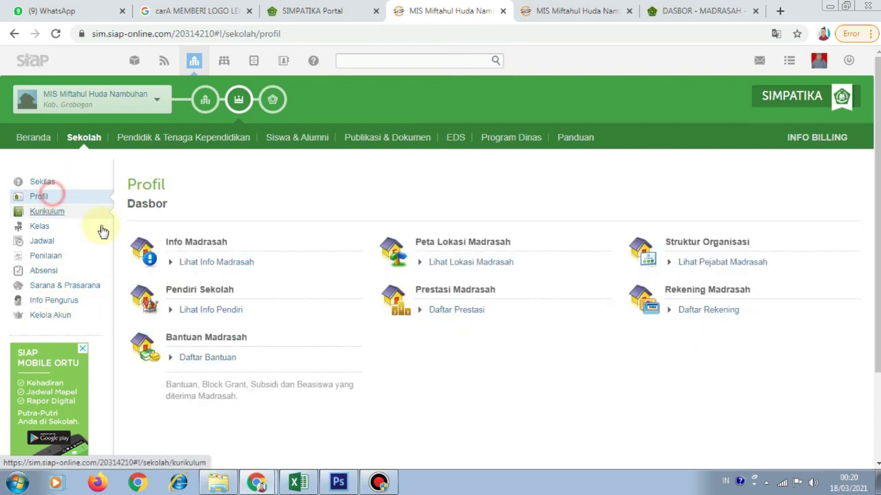
{"action": "left_click", "coordinate": [213, 269]}
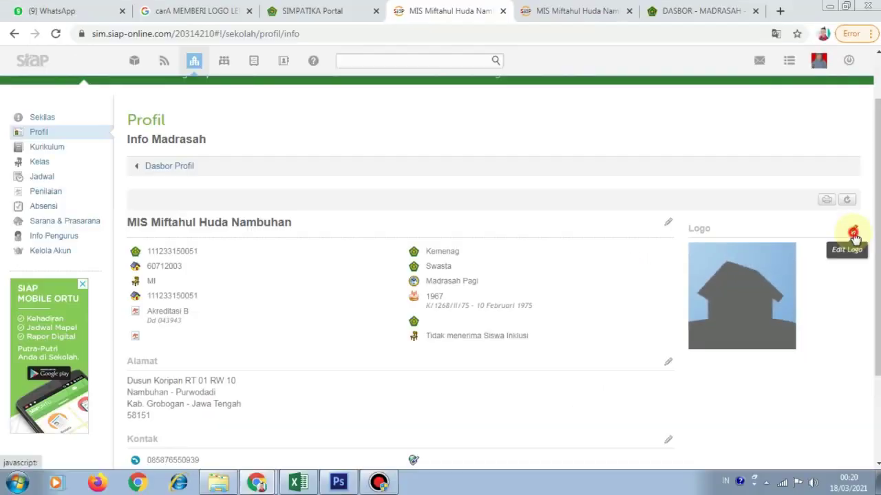
{"action": "left_click", "coordinate": [860, 230]}
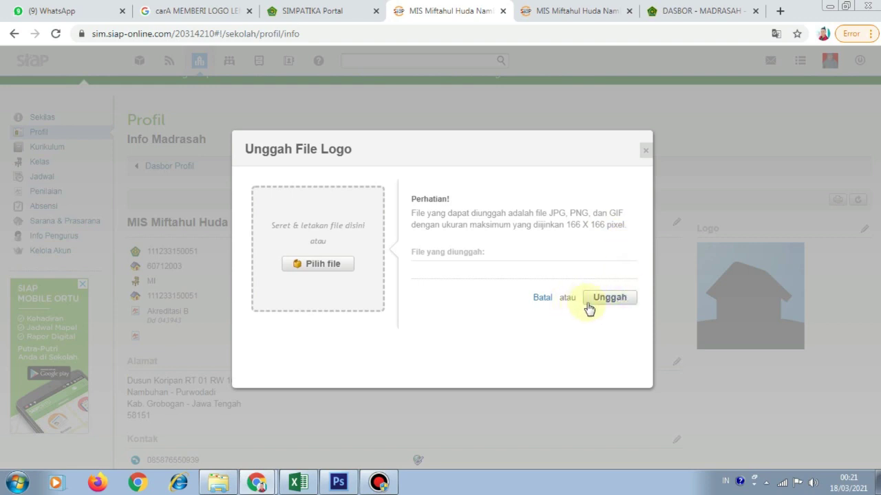
Try to load the logo madin image from the MI NAMBUHAN folder on Local Disk (E:) as the school logo.
{"action": "left_click", "coordinate": [323, 270]}
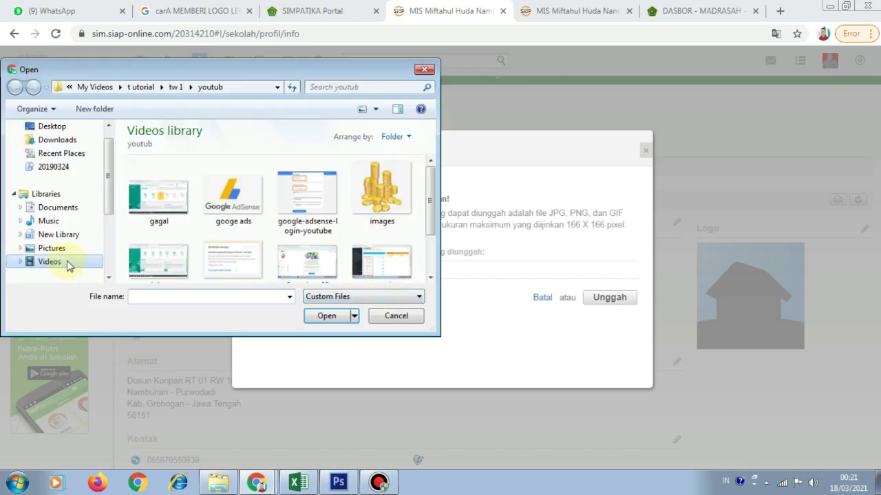
{"action": "left_click_drag", "start_coordinate": [106, 204], "coordinate": [108, 230]}
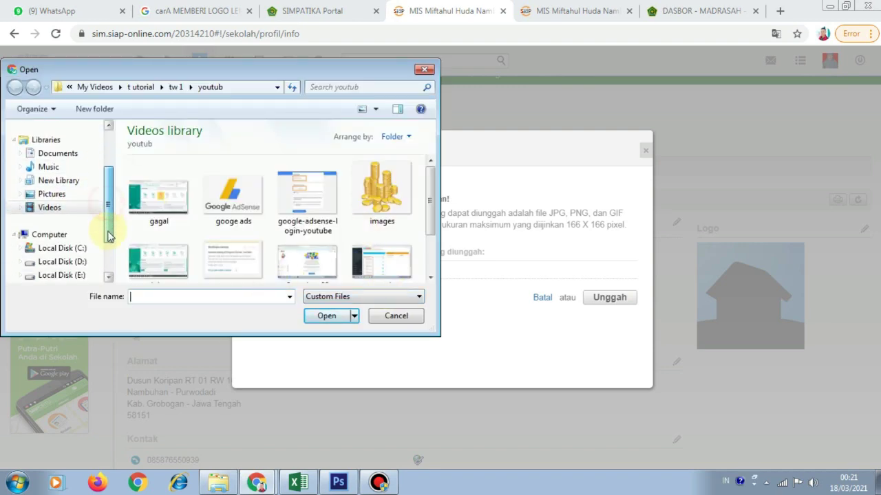
{"action": "left_click", "coordinate": [77, 276]}
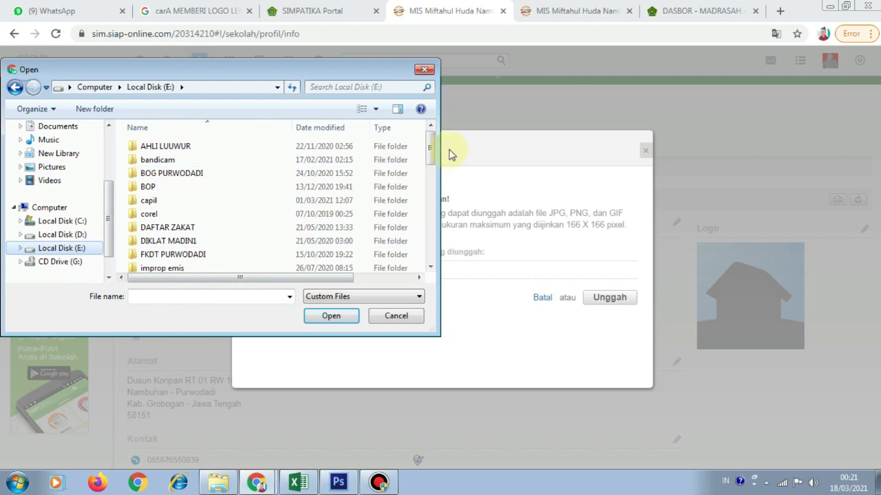
{"action": "left_click_drag", "start_coordinate": [432, 154], "coordinate": [415, 198]}
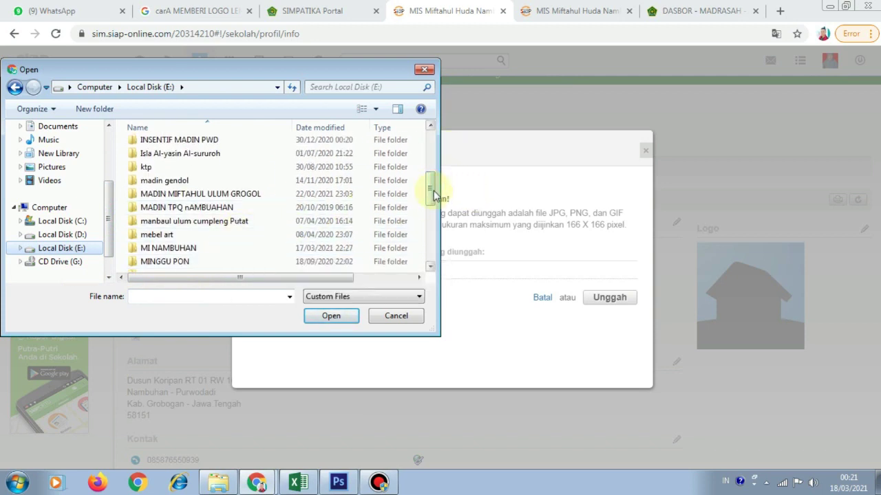
{"action": "left_click_drag", "start_coordinate": [432, 195], "coordinate": [436, 198]}
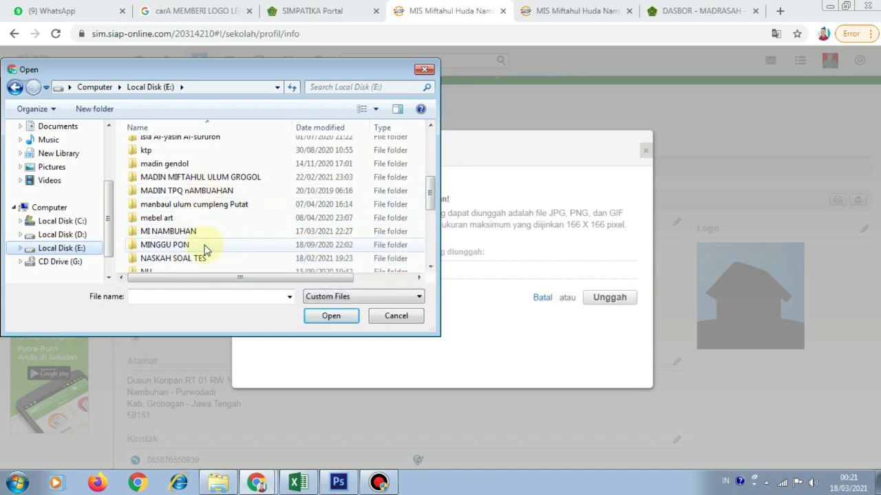
{"action": "double_click", "coordinate": [203, 236]}
{"action": "left_click_drag", "start_coordinate": [429, 151], "coordinate": [430, 195]}
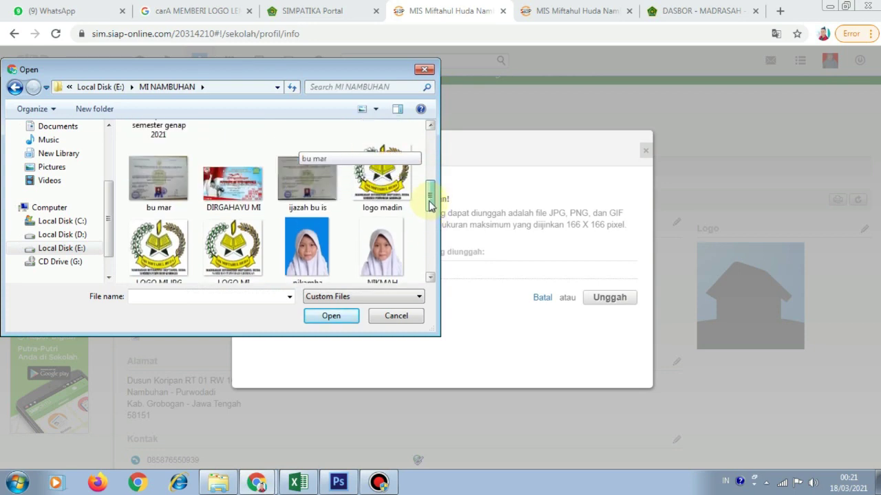
{"action": "left_click", "coordinate": [372, 199]}
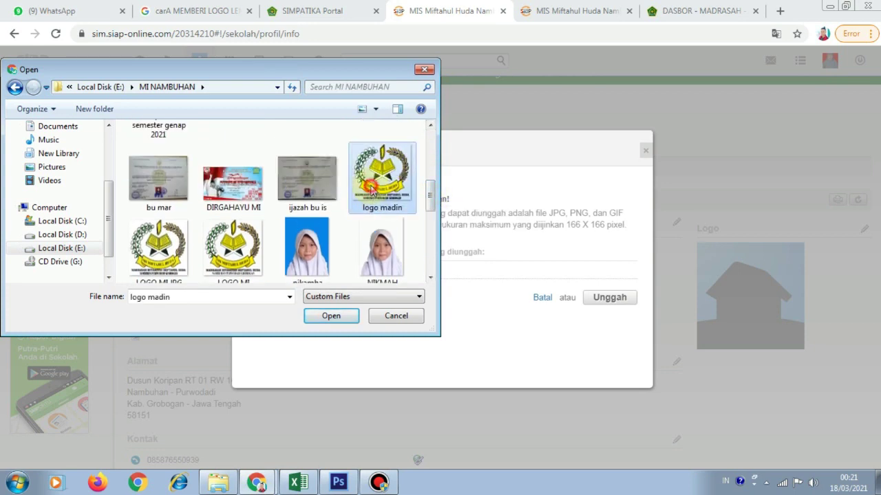
{"action": "left_click", "coordinate": [336, 315]}
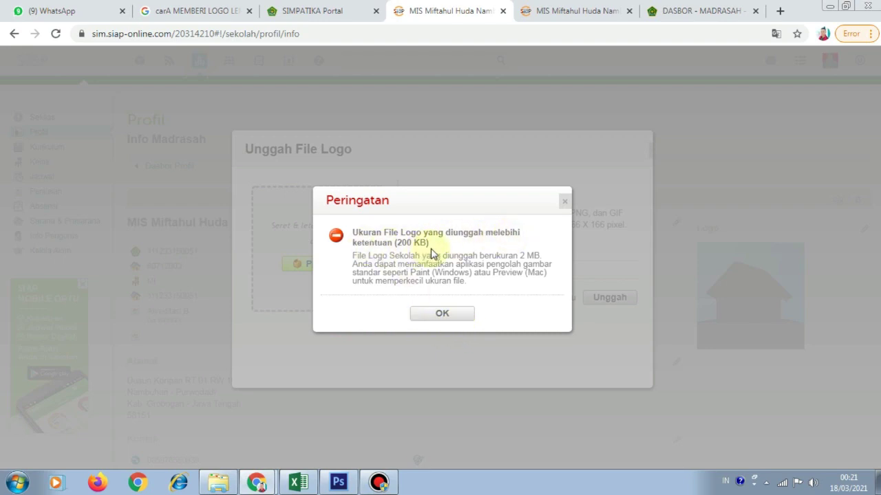
{"action": "left_click", "coordinate": [454, 315]}
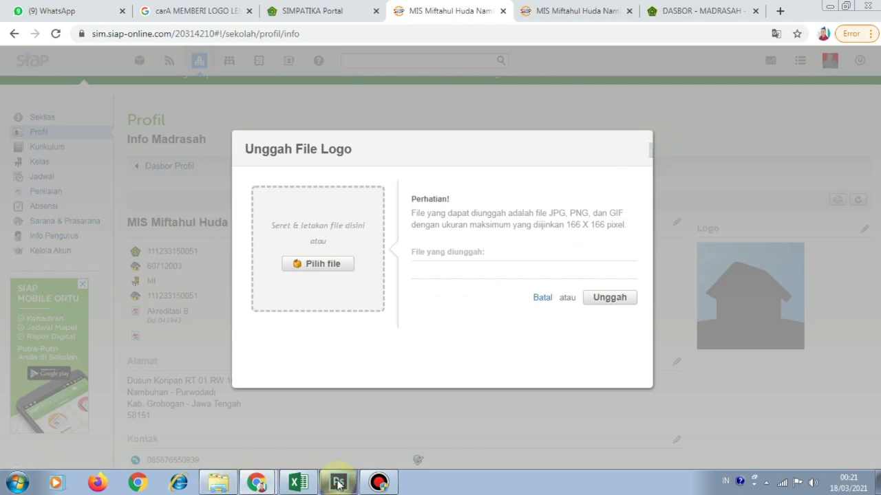
Switch to Photoshop, create a new 166 x 166 pixel document with a white background, and show its layers.
{"action": "mouse_move", "coordinate": [342, 486]}
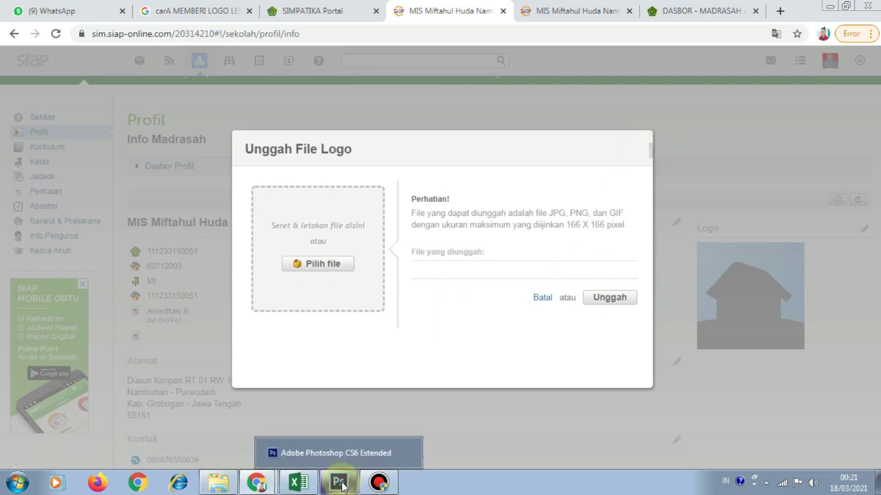
{"action": "left_click", "coordinate": [342, 486]}
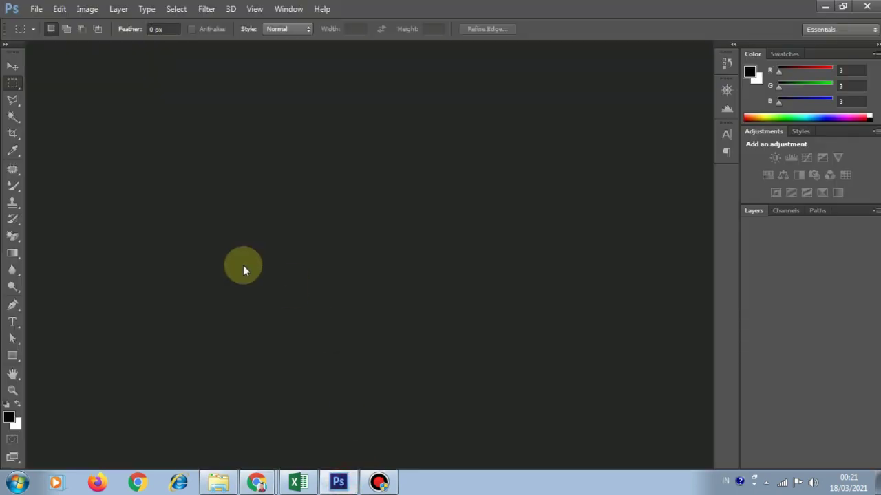
{"action": "left_click", "coordinate": [37, 10]}
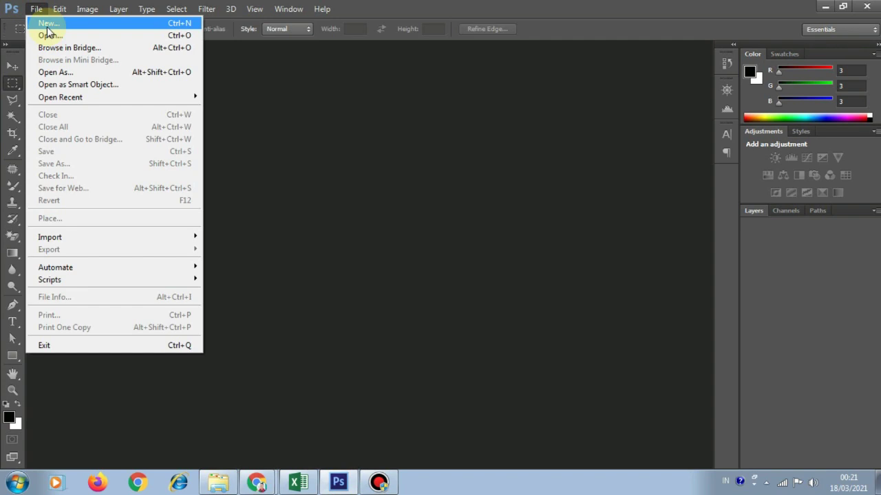
{"action": "left_click", "coordinate": [47, 26]}
{"action": "left_click_drag", "start_coordinate": [375, 172], "coordinate": [332, 172]}
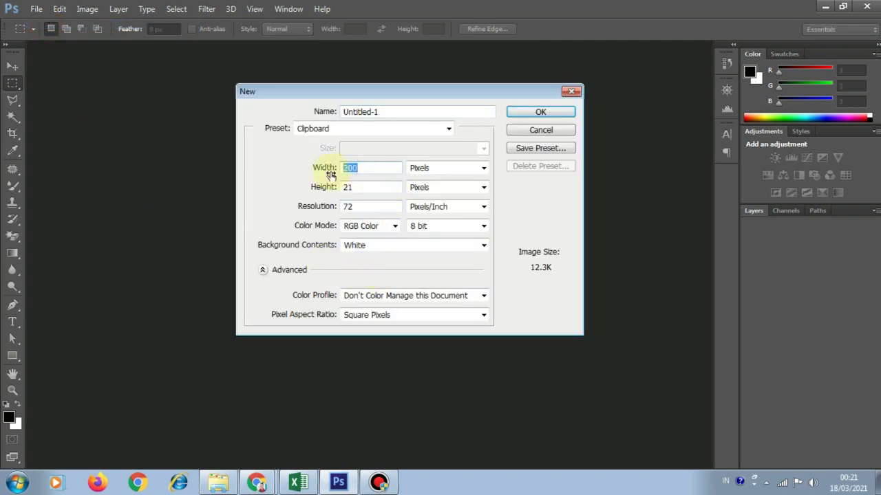
{"action": "type", "text": "166"}
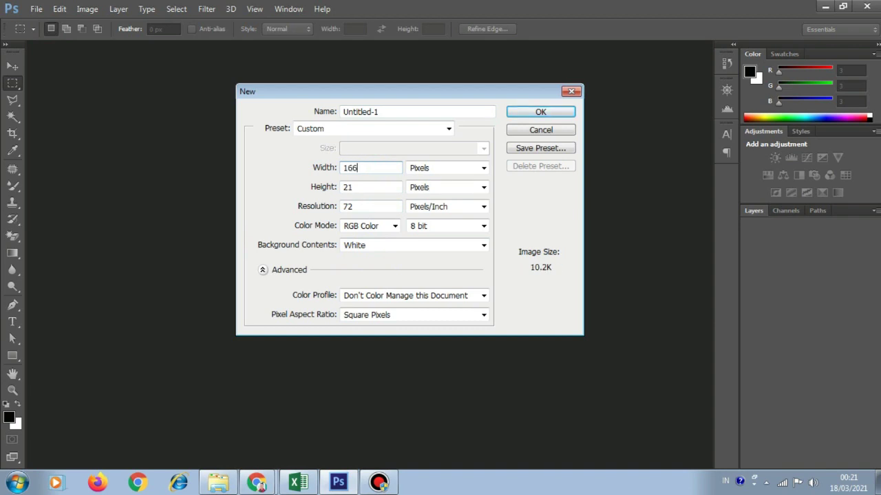
{"action": "left_click_drag", "start_coordinate": [361, 189], "coordinate": [320, 194]}
{"action": "type", "text": "1"}
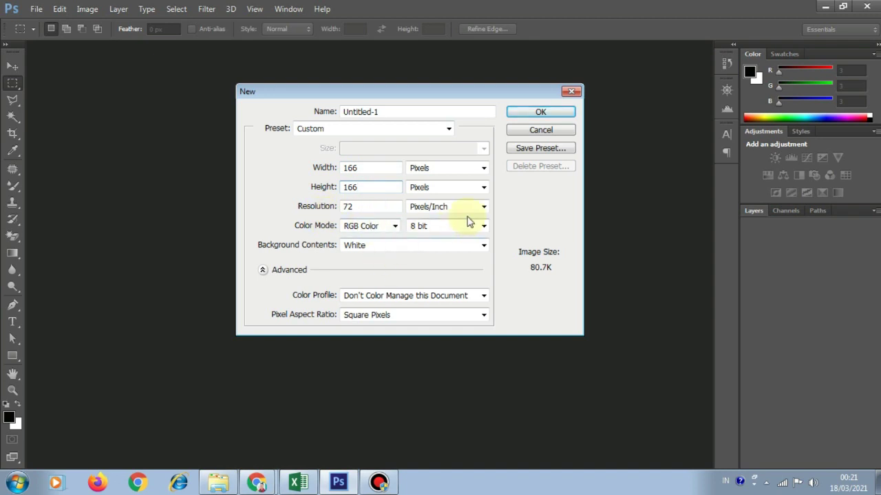
{"action": "left_click", "coordinate": [539, 113]}
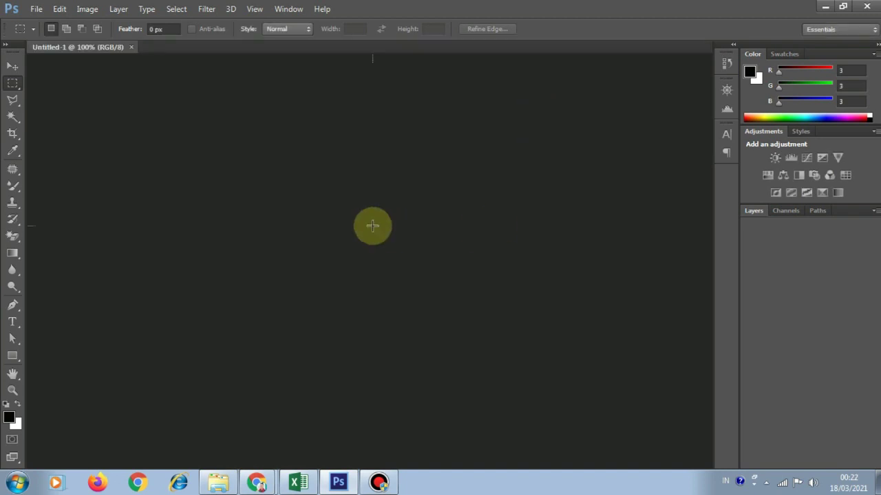
{"action": "scroll", "coordinate": [370, 254], "scroll_direction": "up", "scroll_amount": 1}
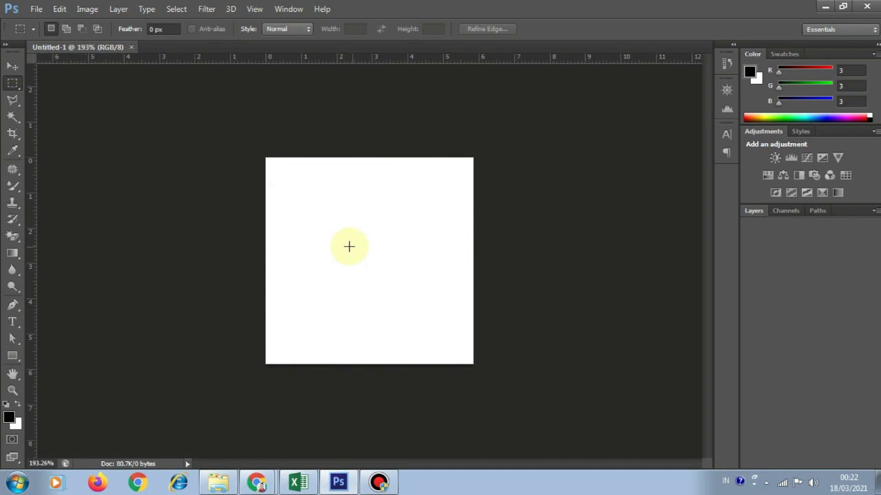
{"action": "left_click", "coordinate": [755, 211]}
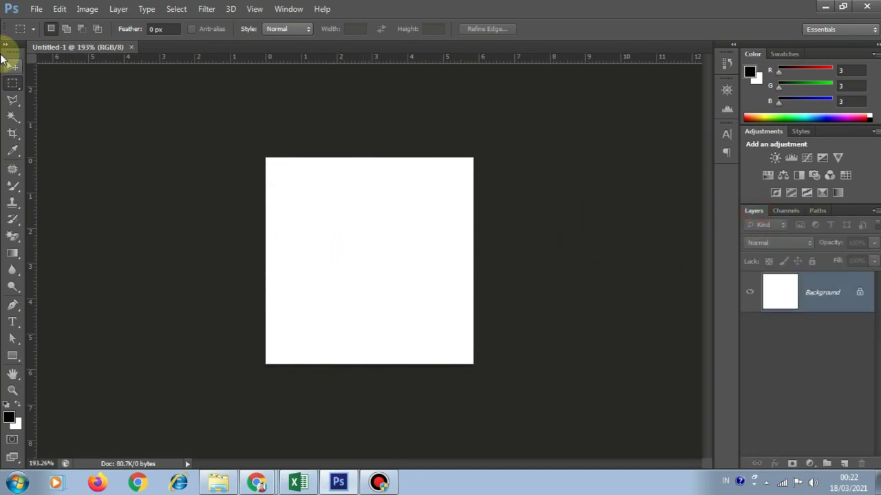
Open the logo madin image from the MI NAMBUHAN folder on Local Disk (E:).
{"action": "left_click", "coordinate": [31, 10]}
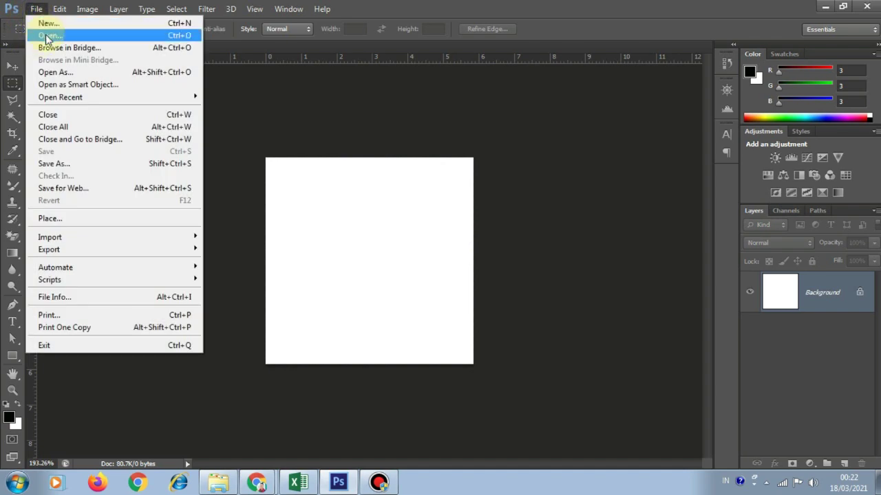
{"action": "left_click", "coordinate": [47, 37]}
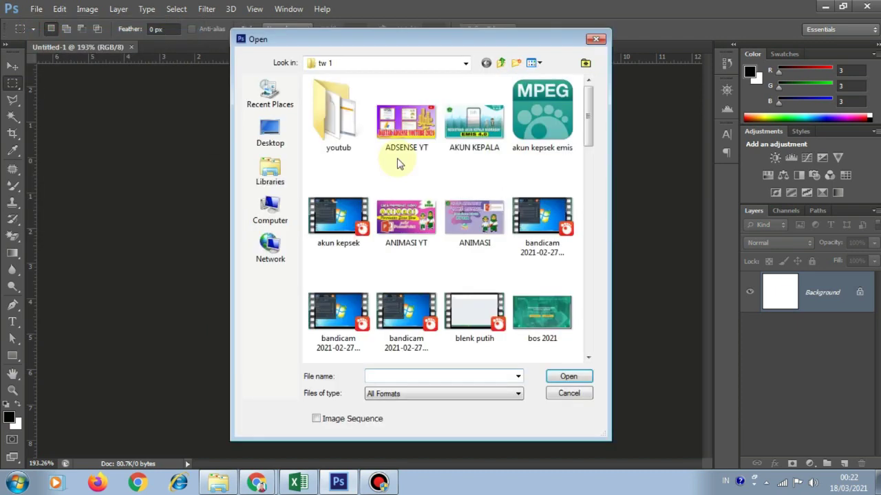
{"action": "left_click", "coordinate": [466, 64]}
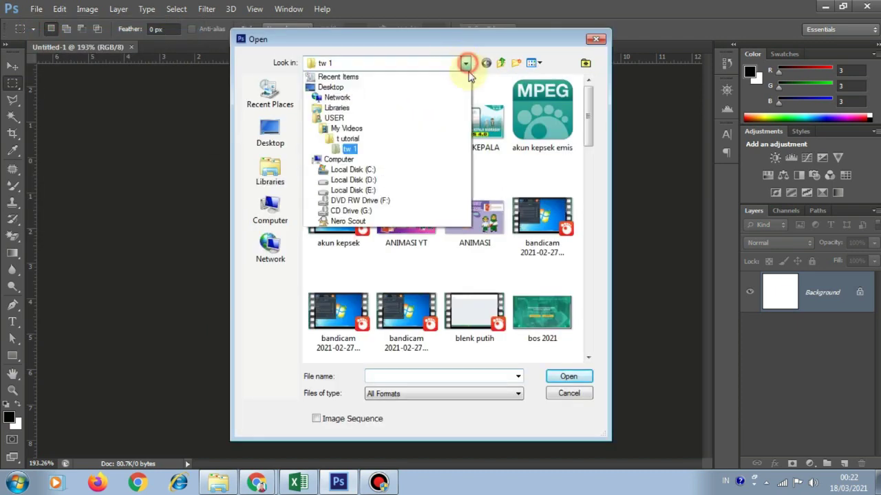
{"action": "left_click", "coordinate": [408, 193]}
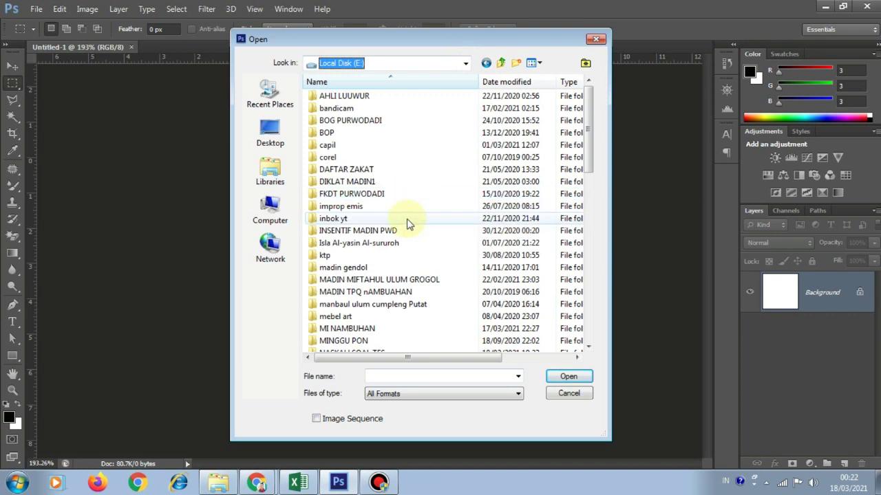
{"action": "double_click", "coordinate": [361, 330]}
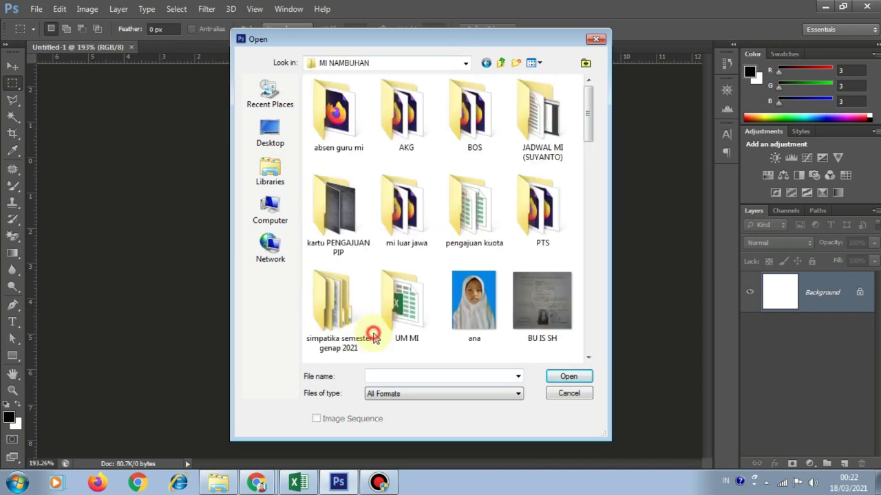
{"action": "left_click_drag", "start_coordinate": [590, 125], "coordinate": [591, 237]}
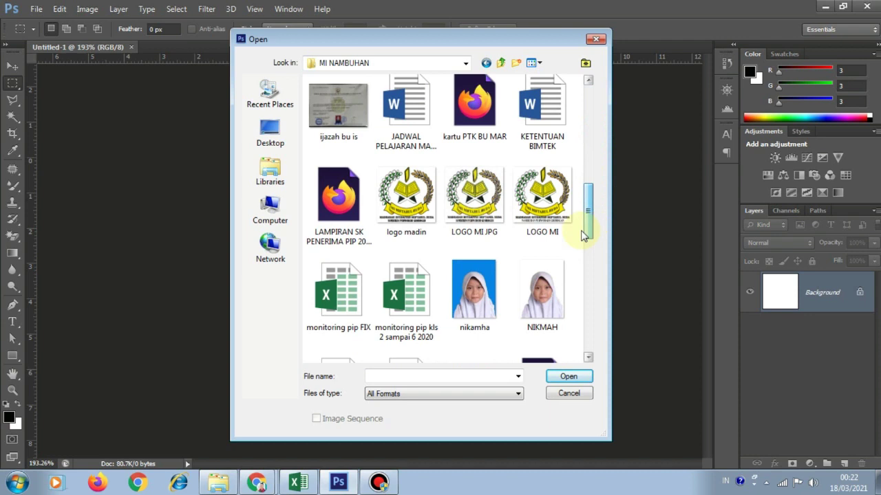
{"action": "left_click", "coordinate": [401, 207]}
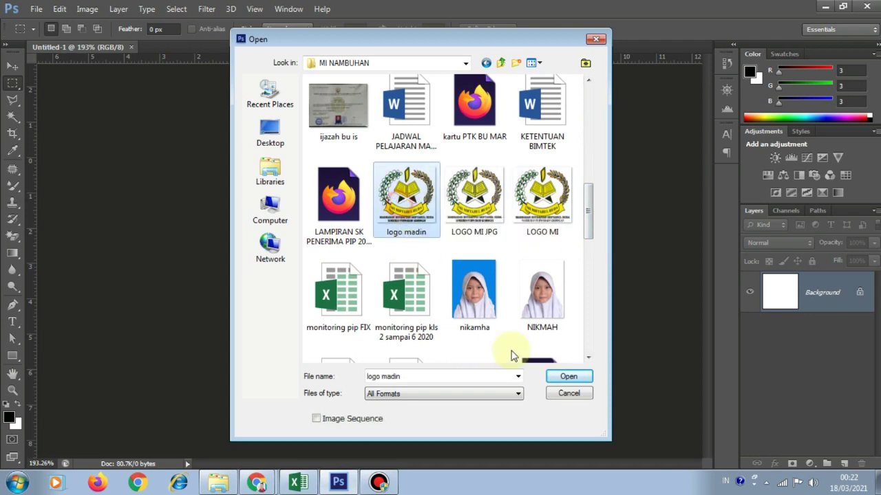
{"action": "left_click", "coordinate": [570, 377]}
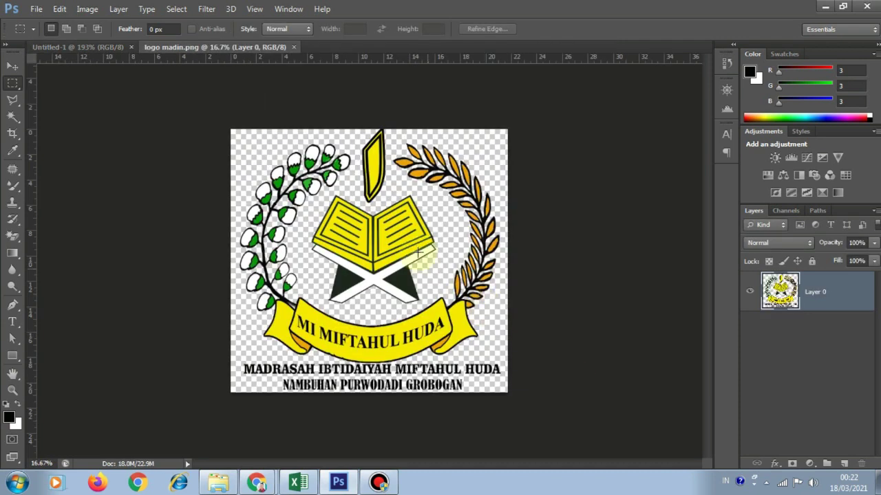
Shift the logo slightly up and left on its canvas with the Move tool, and select the Magic Eraser Tool.
{"action": "left_click", "coordinate": [13, 67]}
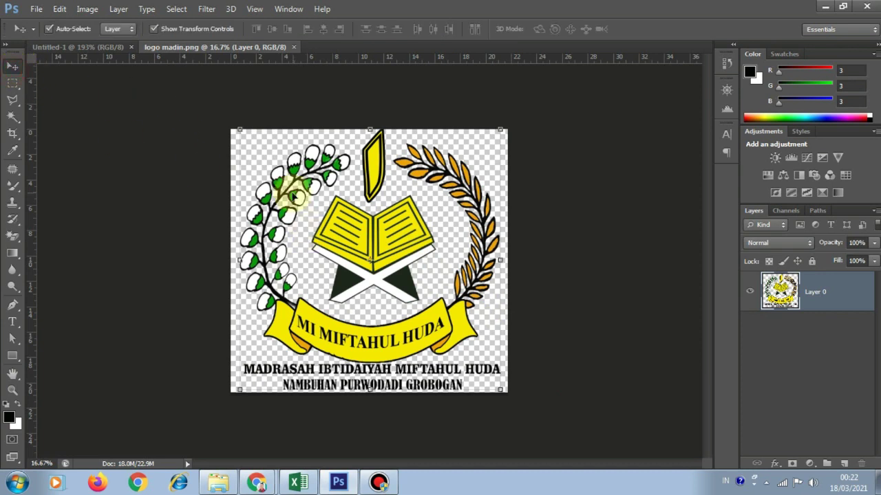
{"action": "mouse_move", "coordinate": [291, 187]}
{"action": "left_mouse_down"}
{"action": "mouse_move", "coordinate": [136, 83]}
{"action": "mouse_move", "coordinate": [123, 63]}
{"action": "mouse_move", "coordinate": [279, 173]}
{"action": "mouse_move", "coordinate": [292, 192]}
{"action": "left_mouse_up"}
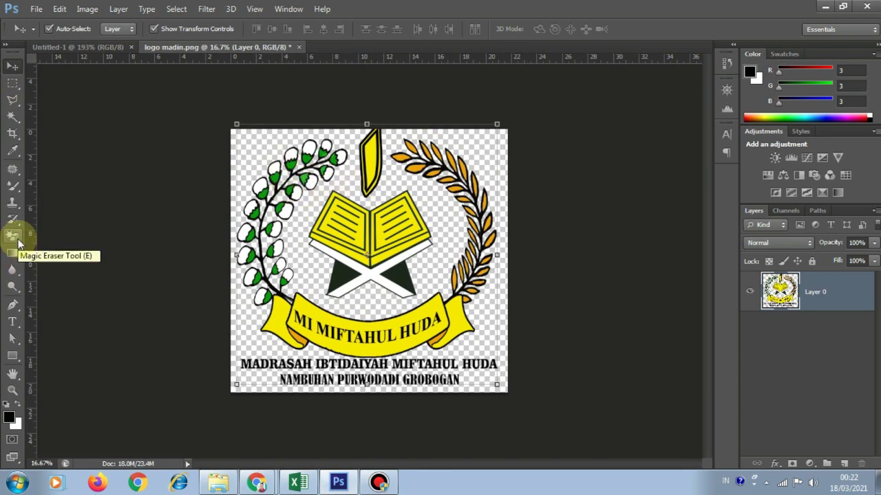
{"action": "mouse_move", "coordinate": [18, 244]}
{"action": "left_mouse_down"}
{"action": "mouse_move", "coordinate": [15, 236]}
{"action": "mouse_move", "coordinate": [75, 268]}
{"action": "mouse_move", "coordinate": [111, 257]}
{"action": "left_mouse_up"}
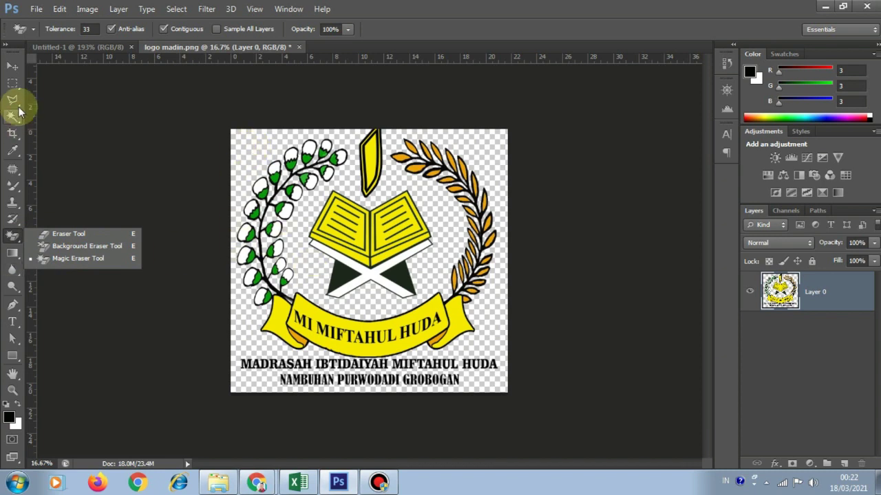
Copy the logo from logo madin.png into the blank 166 x 166 pixel document with the Move tool.
{"action": "left_click", "coordinate": [14, 66]}
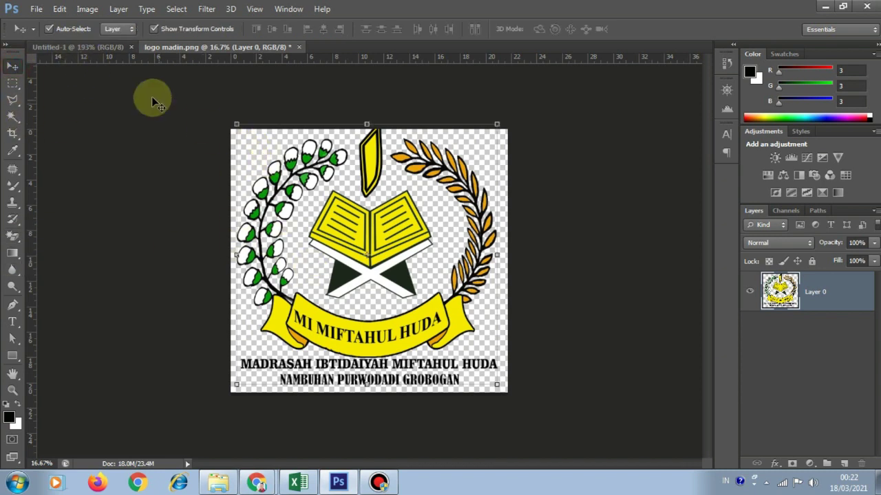
{"action": "left_click", "coordinate": [92, 48]}
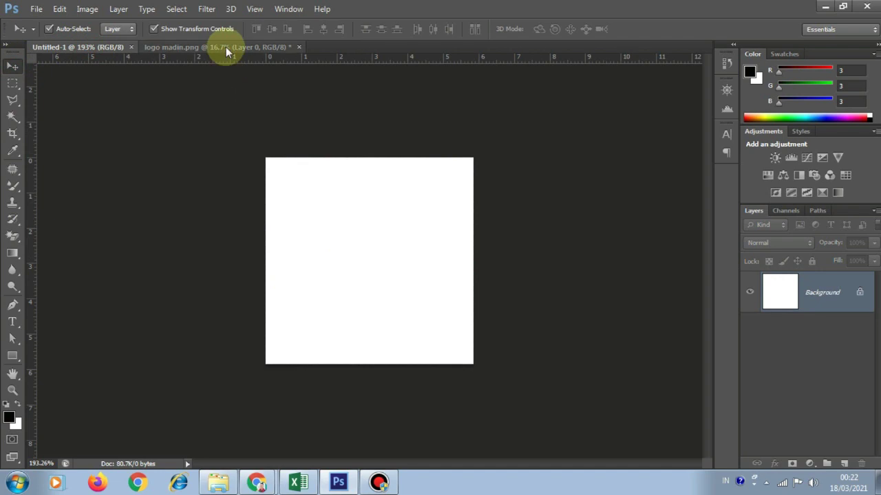
{"action": "left_click", "coordinate": [225, 48]}
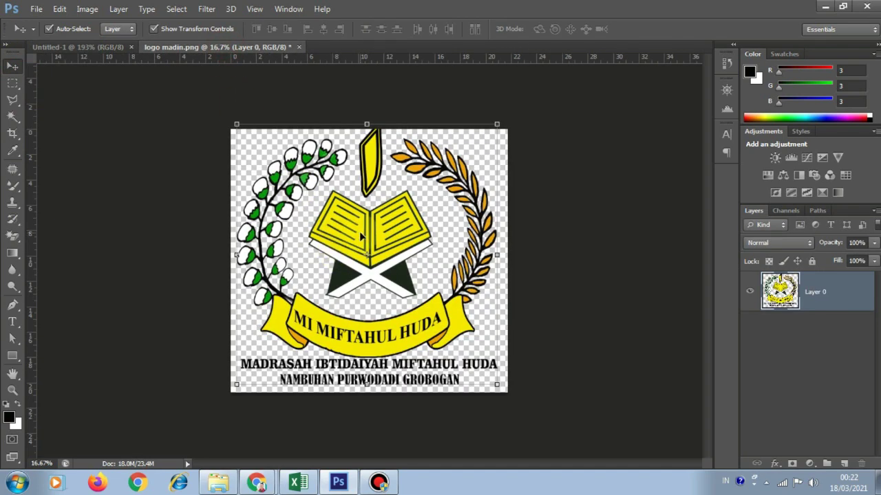
{"action": "left_click_drag", "start_coordinate": [359, 231], "coordinate": [148, 104]}
{"action": "left_click_drag", "start_coordinate": [278, 202], "coordinate": [319, 242]}
{"action": "left_click_drag", "start_coordinate": [345, 280], "coordinate": [354, 289]}
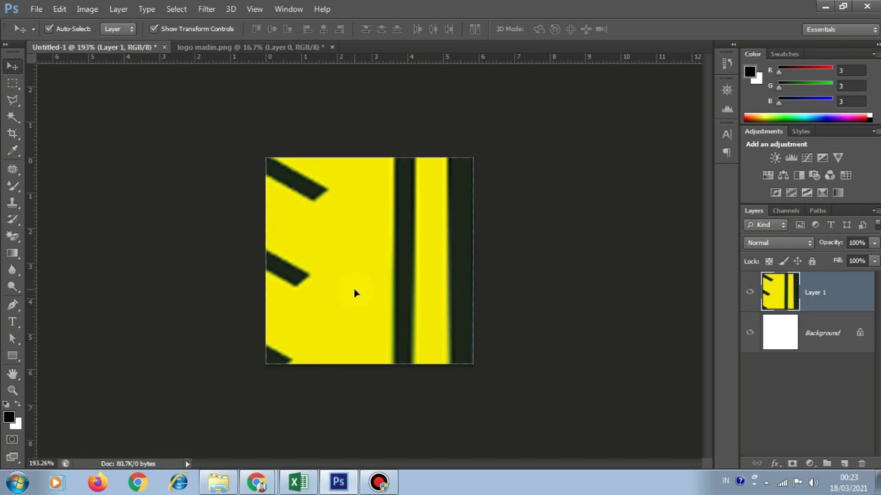
Scale the pasted logo layer down to the canvas size, about 6.86% wide and 6.83% high, and align it with the canvas edges.
{"action": "scroll", "coordinate": [355, 293], "scroll_direction": "down", "scroll_amount": 5}
{"action": "scroll", "coordinate": [355, 306], "scroll_direction": "down", "scroll_amount": 5}
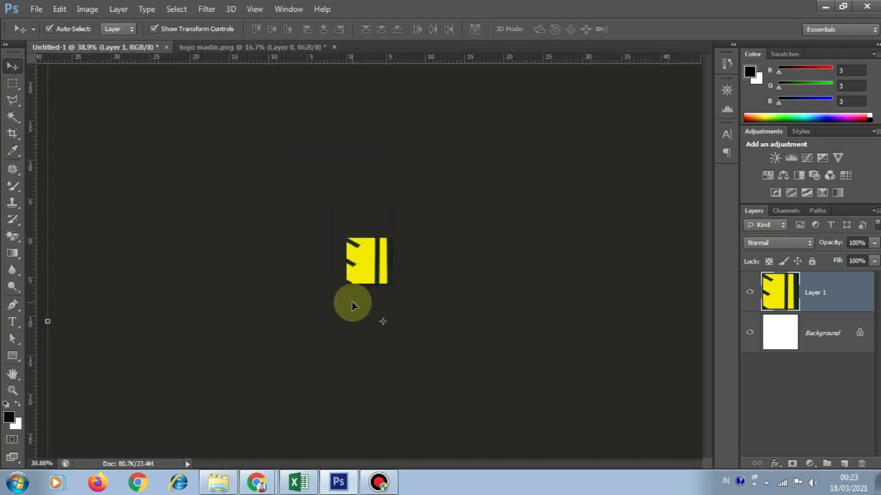
{"action": "left_click_drag", "start_coordinate": [279, 184], "coordinate": [439, 346]}
{"action": "left_click_drag", "start_coordinate": [447, 358], "coordinate": [355, 263]}
{"action": "scroll", "coordinate": [355, 263], "scroll_direction": "up", "scroll_amount": 8}
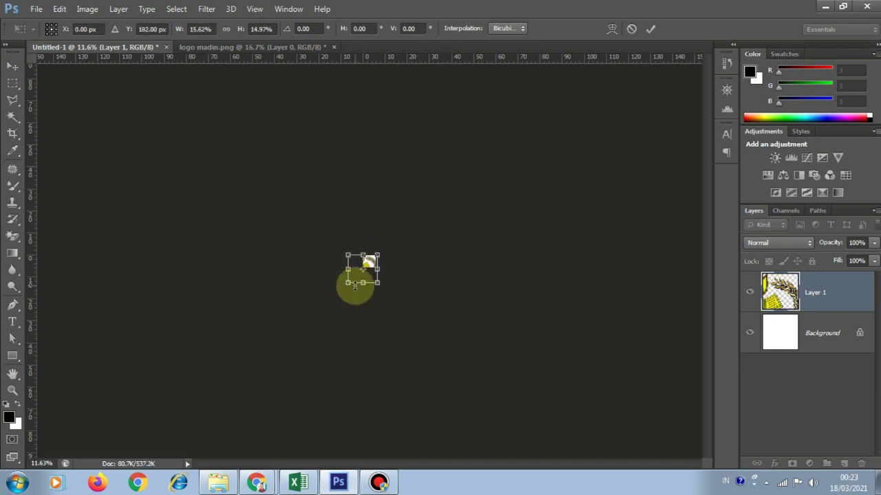
{"action": "left_click_drag", "start_coordinate": [268, 364], "coordinate": [344, 289]}
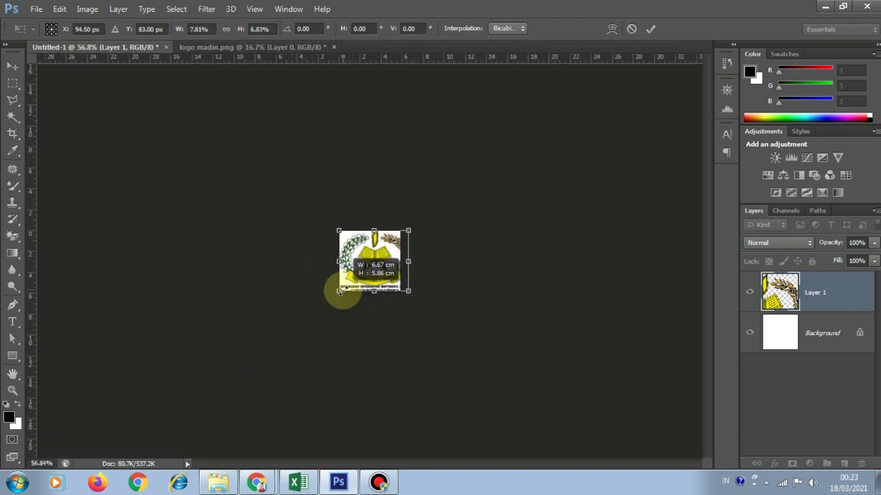
{"action": "scroll", "coordinate": [371, 334], "scroll_direction": "up", "scroll_amount": 4}
{"action": "left_click_drag", "start_coordinate": [448, 318], "coordinate": [428, 320]}
{"action": "scroll", "coordinate": [360, 333], "scroll_direction": "up", "scroll_amount": 4}
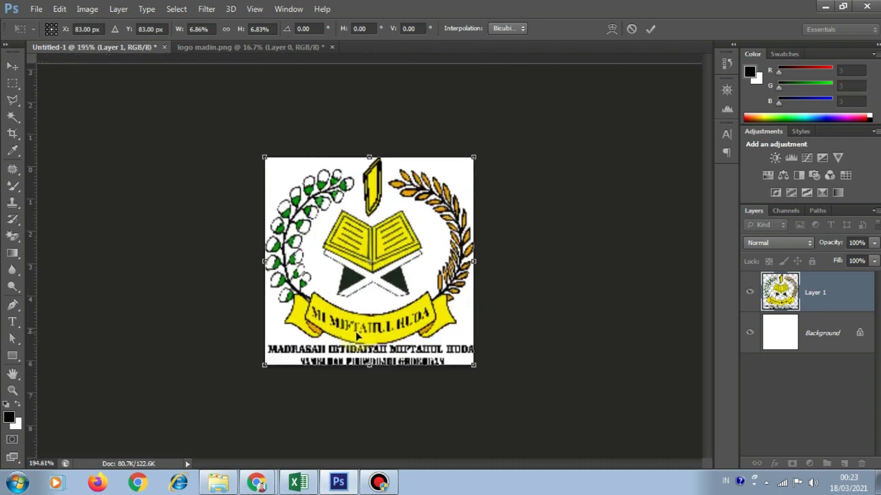
Shrink the logo to about 6.24% width and 6.09% height to leave an even margin around it, and apply the transformation.
{"action": "left_click_drag", "start_coordinate": [254, 375], "coordinate": [265, 364]}
{"action": "left_click_drag", "start_coordinate": [483, 147], "coordinate": [474, 159]}
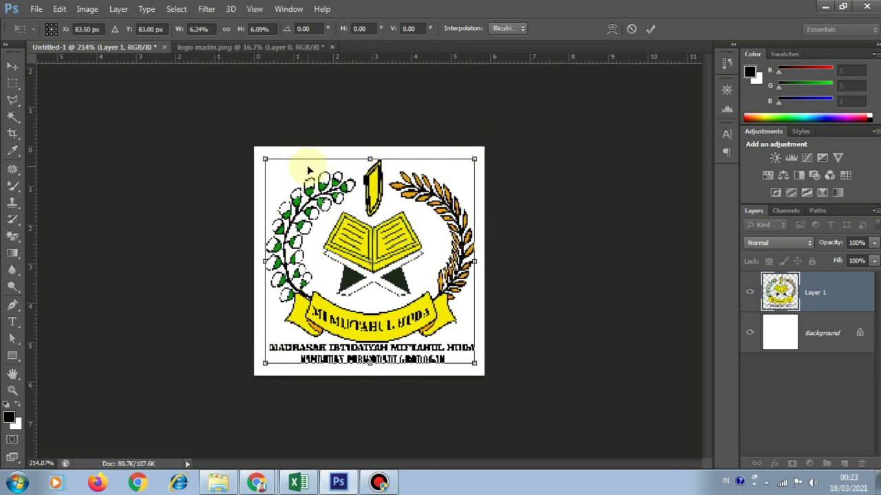
{"action": "left_click", "coordinate": [650, 28]}
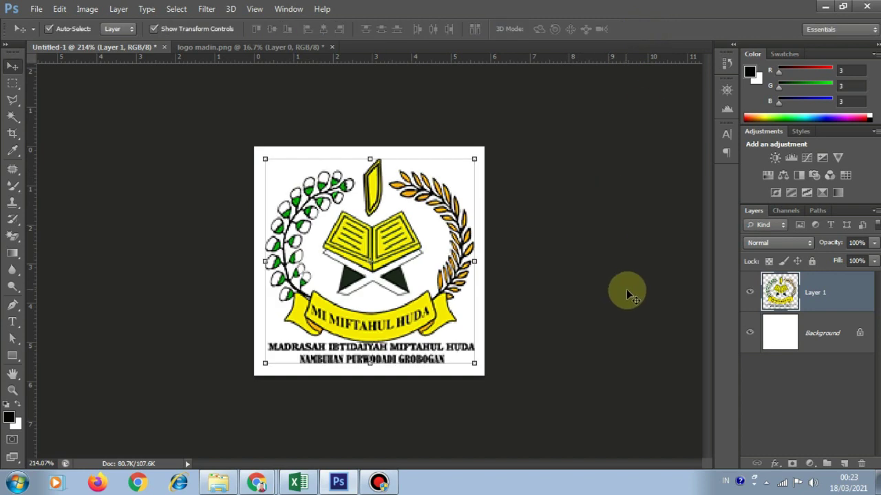
Hide the white Background layer so the logo has a transparent background, comparing it with the layer shown and hidden.
{"action": "left_click", "coordinate": [751, 335]}
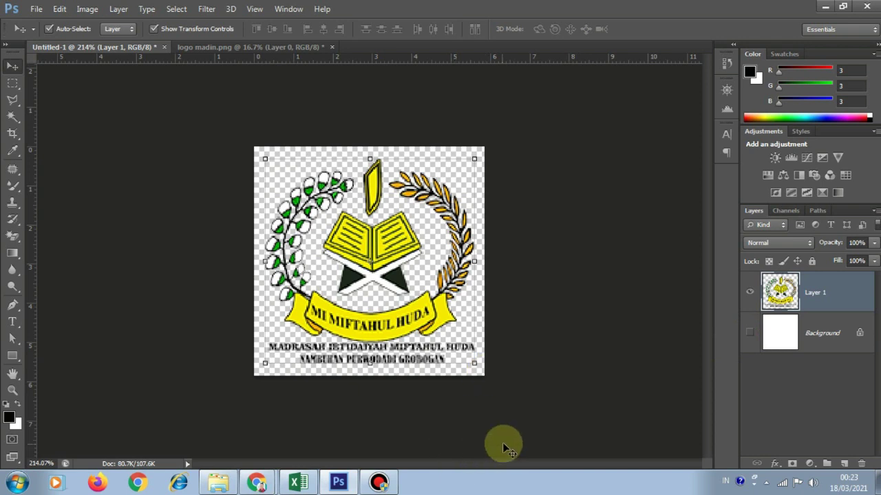
{"action": "scroll", "coordinate": [519, 378], "scroll_direction": "up", "scroll_amount": 4}
{"action": "scroll", "coordinate": [481, 357], "scroll_direction": "down", "scroll_amount": 3}
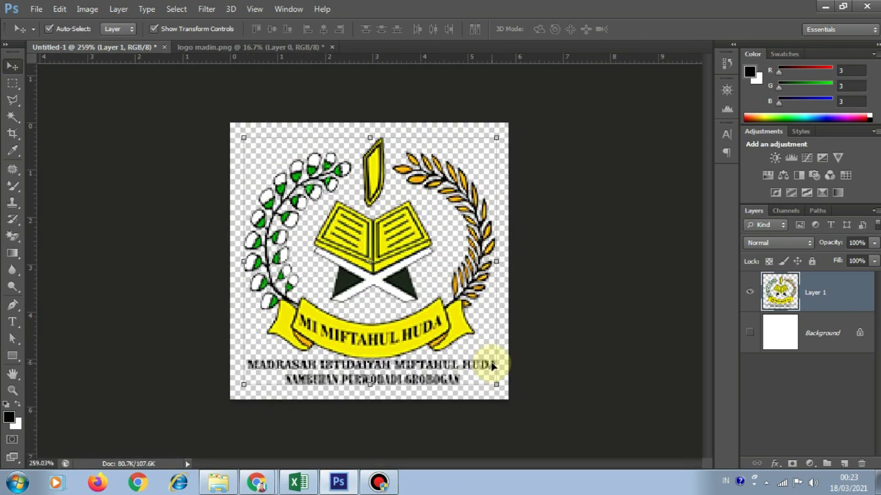
{"action": "left_click", "coordinate": [750, 336]}
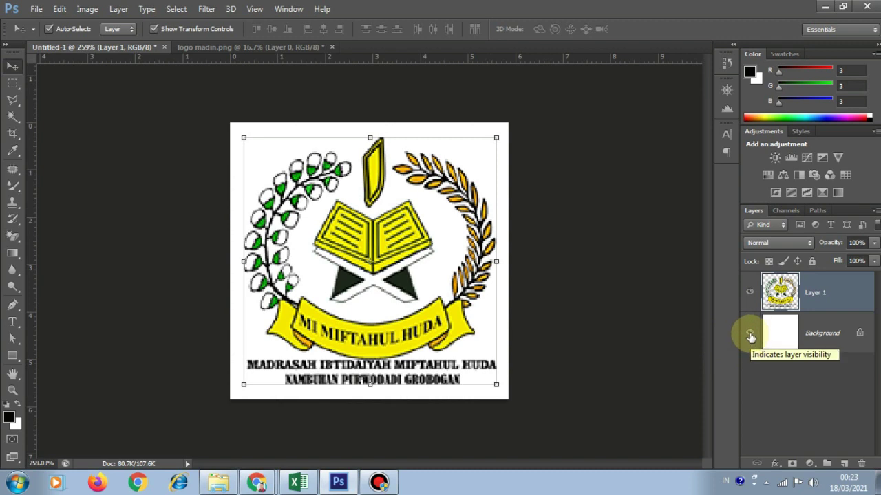
{"action": "left_click", "coordinate": [750, 333]}
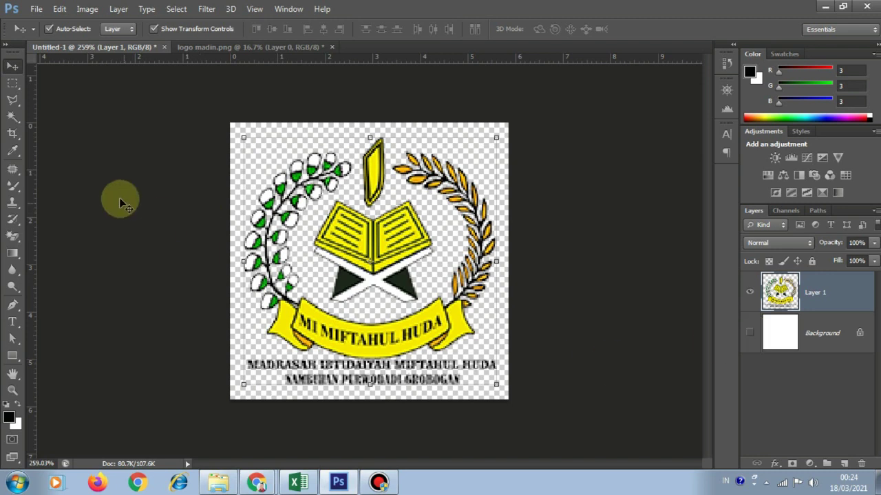
Save the document as a PNG copy named logo MI SIMPAKA in the MI NAMBUHAN folder, accepting the PNG options.
{"action": "left_click", "coordinate": [35, 14]}
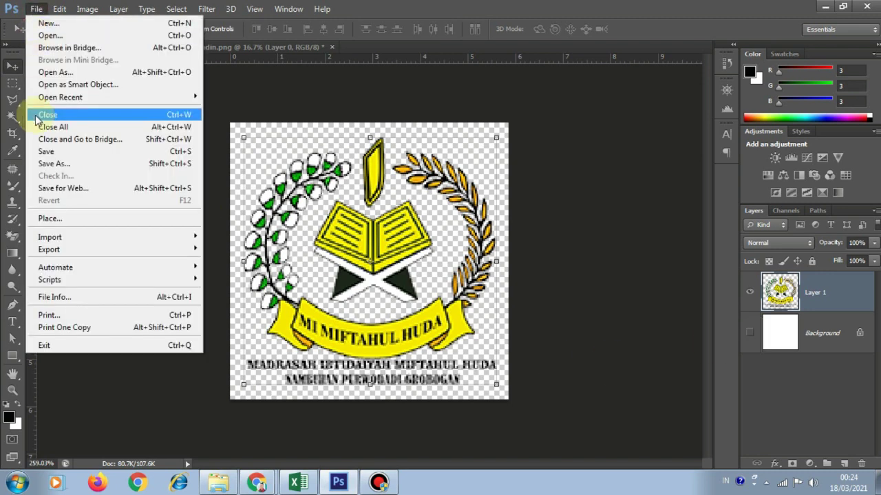
{"action": "left_click", "coordinate": [43, 164]}
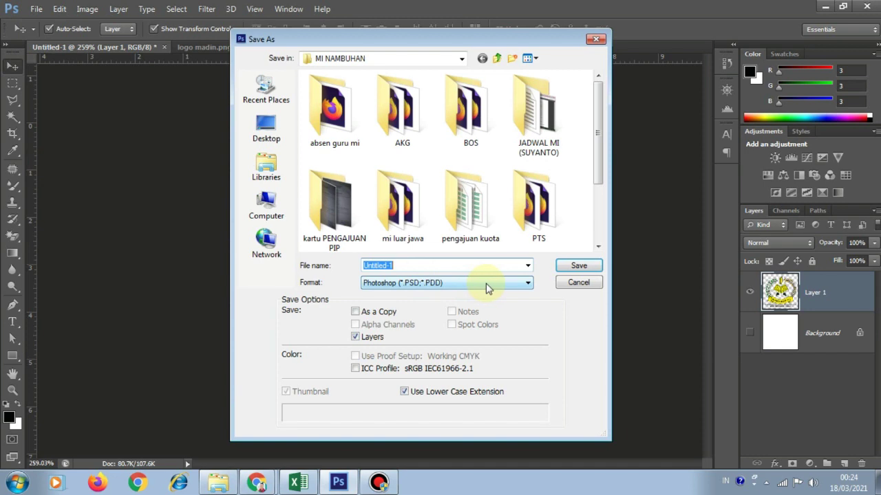
{"action": "left_click", "coordinate": [501, 289]}
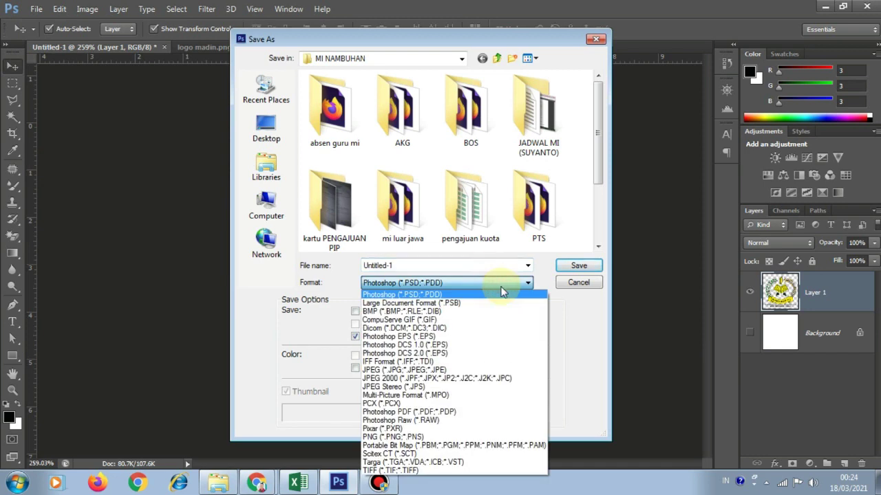
{"action": "left_click", "coordinate": [442, 437]}
{"action": "left_click", "coordinate": [473, 265]}
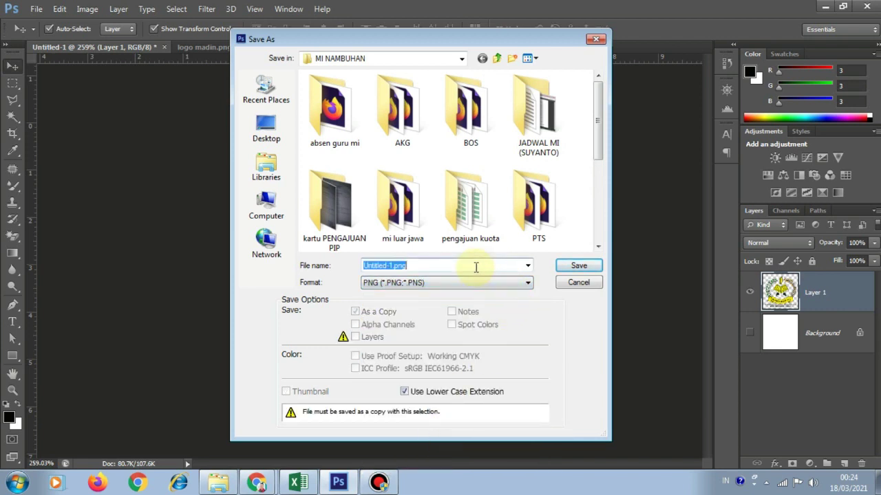
{"action": "type", "text": "logo mi"}
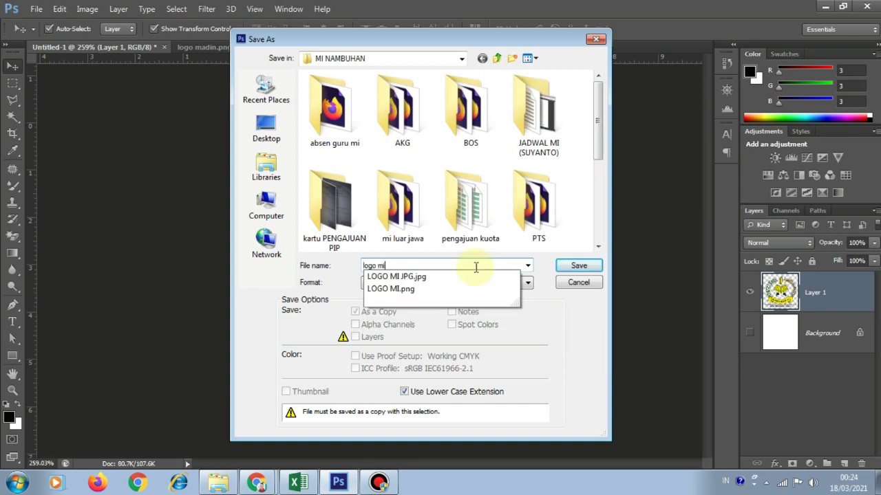
{"action": "key", "text": "BackSpace"}
{"action": "key", "text": "BackSpace"}
{"action": "type", "text": "MI"}
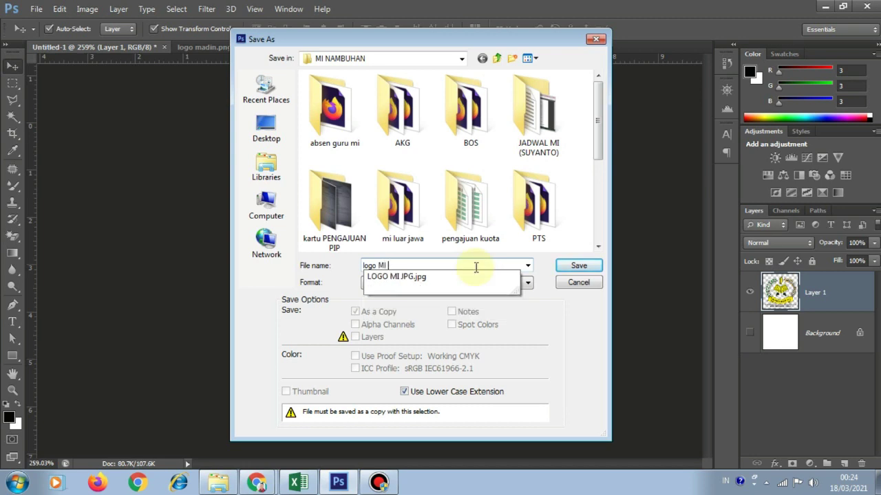
{"action": "type", "text": " SIMPAKA"}
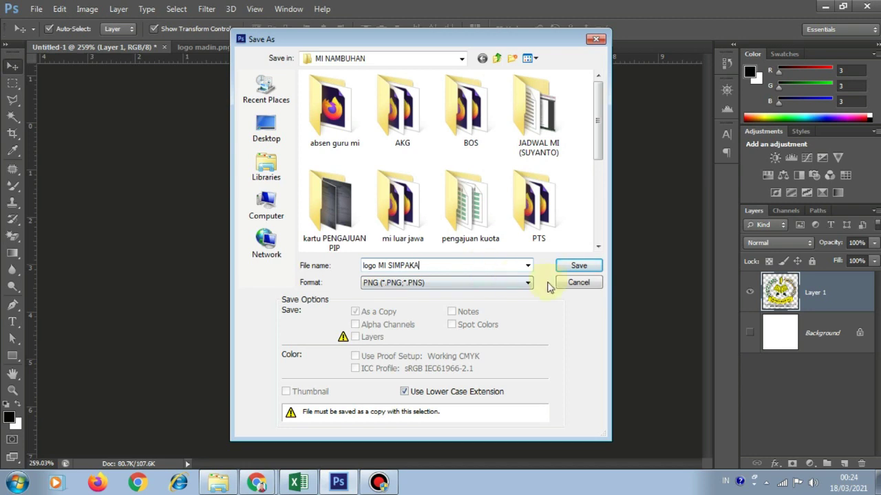
{"action": "left_click", "coordinate": [578, 265]}
{"action": "left_click", "coordinate": [490, 146]}
Switch to the madrasah profile in Chrome and upload the logo MI SIMPAKA file from the MI NAMBUHAN folder as the school logo.
{"action": "left_click", "coordinate": [379, 482]}
{"action": "left_click", "coordinate": [257, 482]}
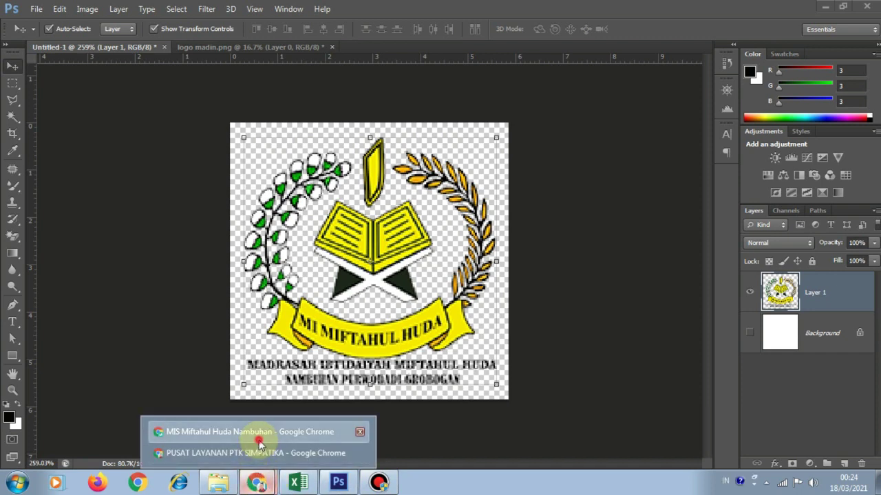
{"action": "left_click", "coordinate": [259, 438]}
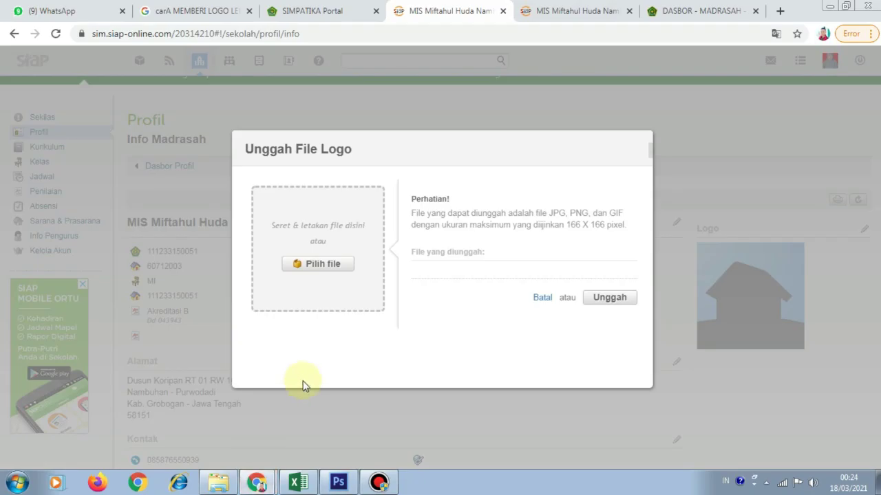
{"action": "left_click", "coordinate": [329, 273]}
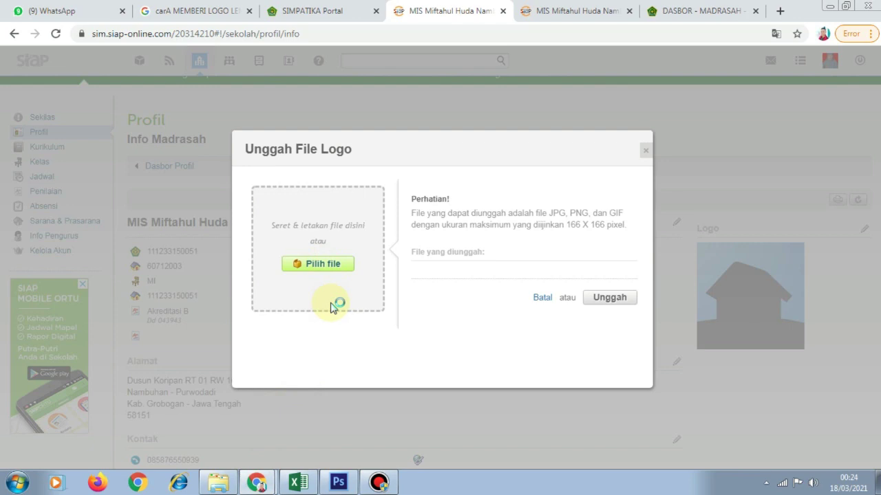
{"action": "left_click_drag", "start_coordinate": [429, 149], "coordinate": [431, 208]}
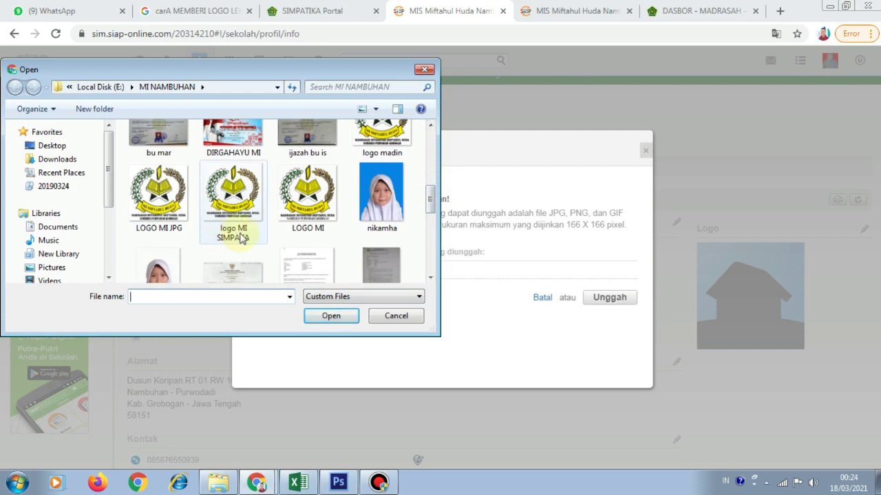
{"action": "left_click", "coordinate": [232, 202]}
{"action": "left_click", "coordinate": [325, 319]}
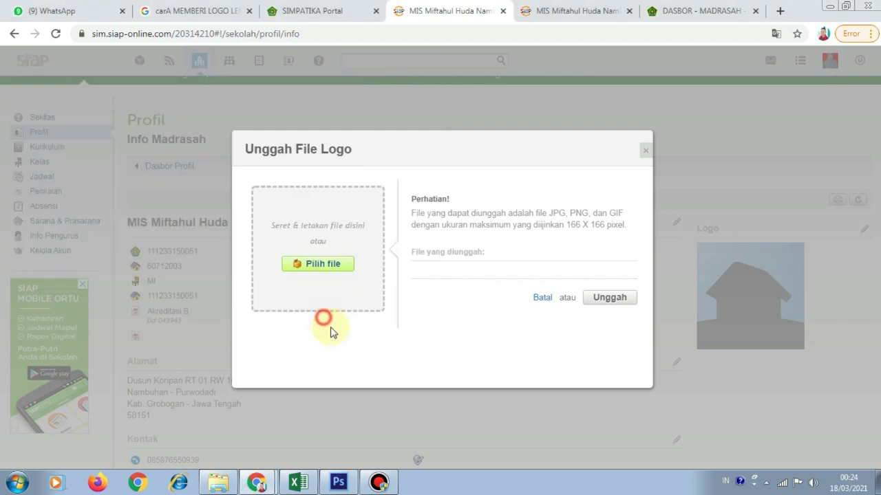
{"action": "left_click", "coordinate": [605, 324]}
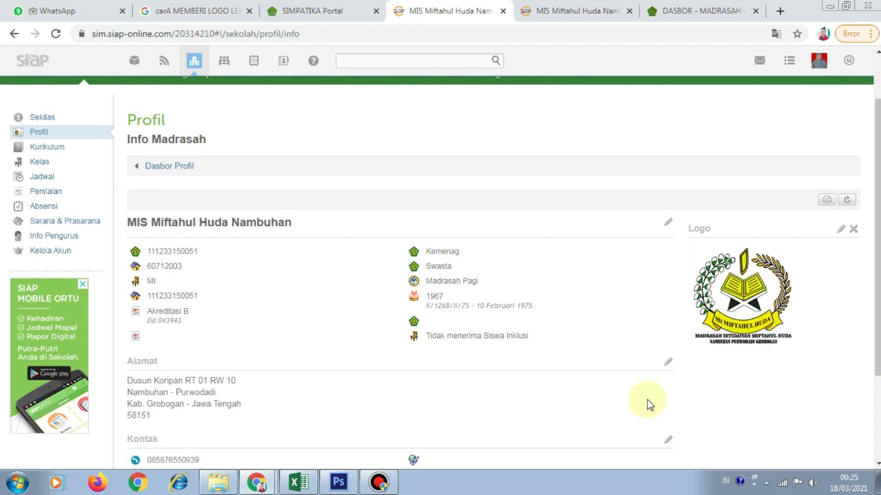
Check the uploaded logo on the Info Madrasah profile page, reload the page, and check the logo again.
{"action": "scroll", "coordinate": [723, 334], "scroll_direction": "down", "scroll_amount": 3}
{"action": "scroll", "coordinate": [719, 332], "scroll_direction": "up", "scroll_amount": 1}
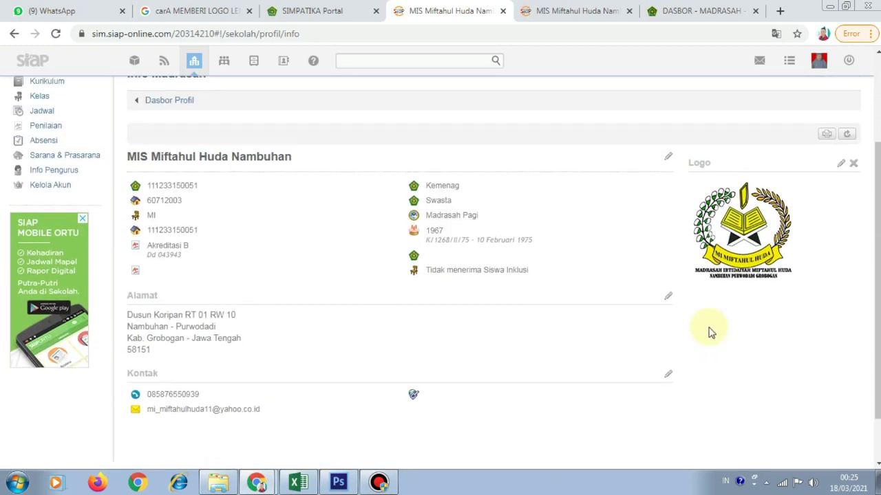
{"action": "scroll", "coordinate": [716, 326], "scroll_direction": "down", "scroll_amount": 1}
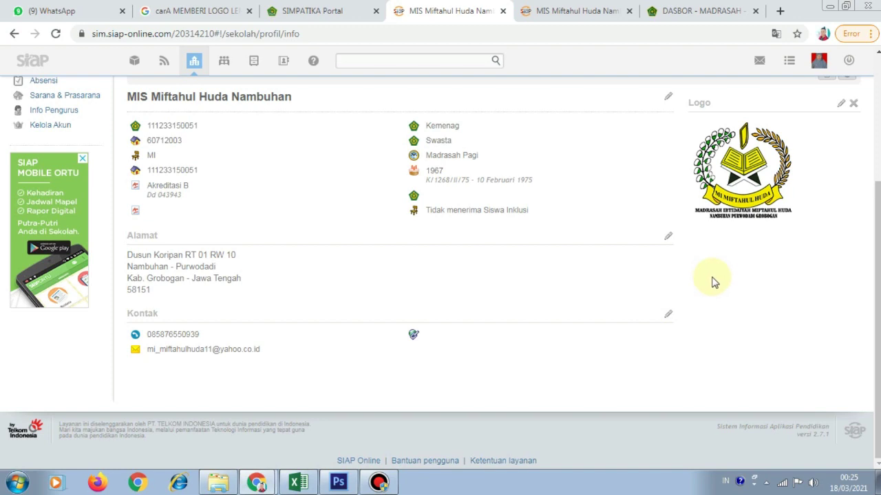
{"action": "scroll", "coordinate": [721, 282], "scroll_direction": "up", "scroll_amount": 3}
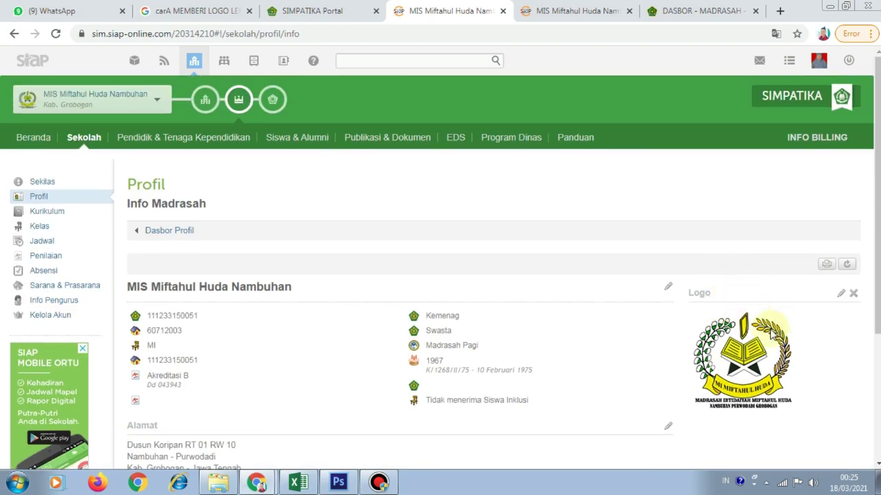
{"action": "left_click", "coordinate": [55, 34]}
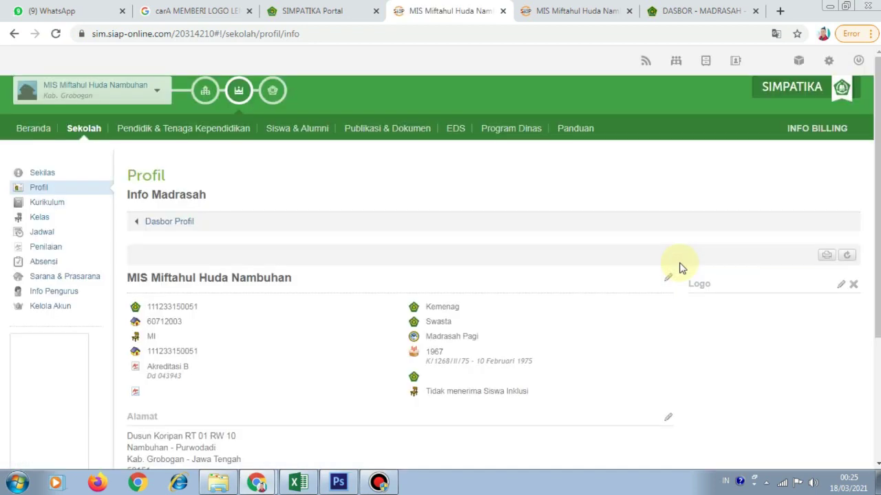
{"action": "scroll", "coordinate": [691, 300], "scroll_direction": "down", "scroll_amount": 3}
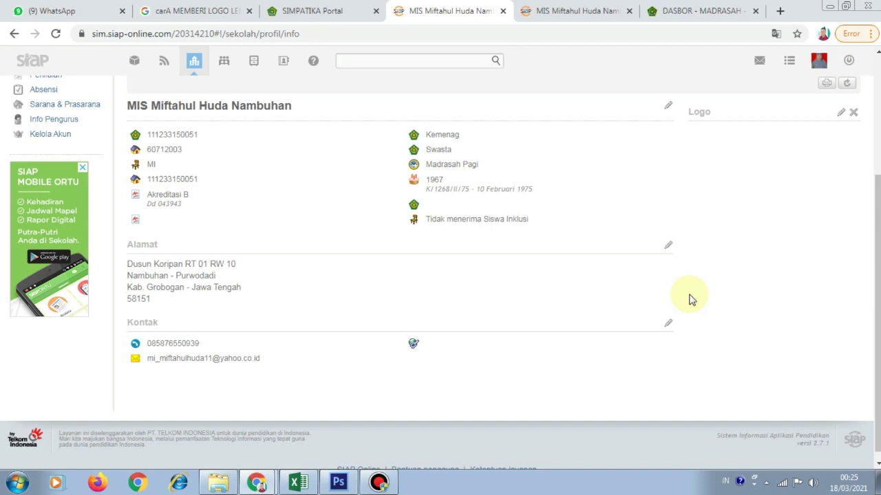
{"action": "scroll", "coordinate": [749, 297], "scroll_direction": "down", "scroll_amount": 2}
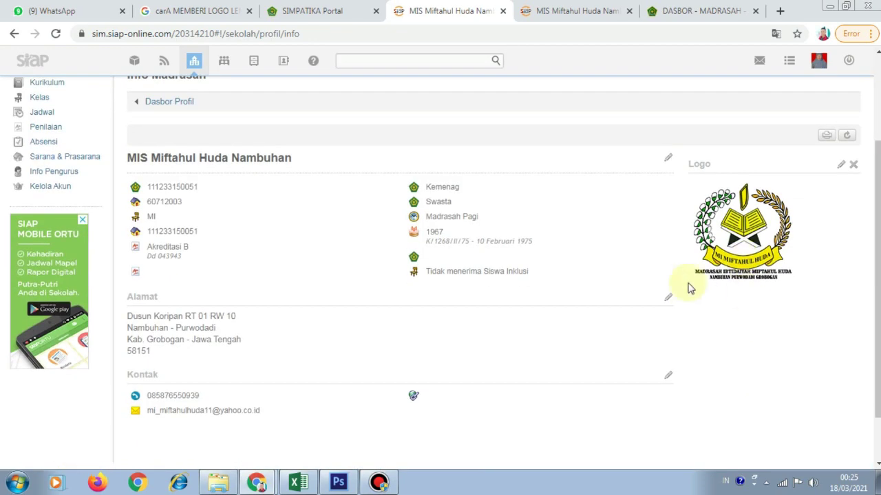